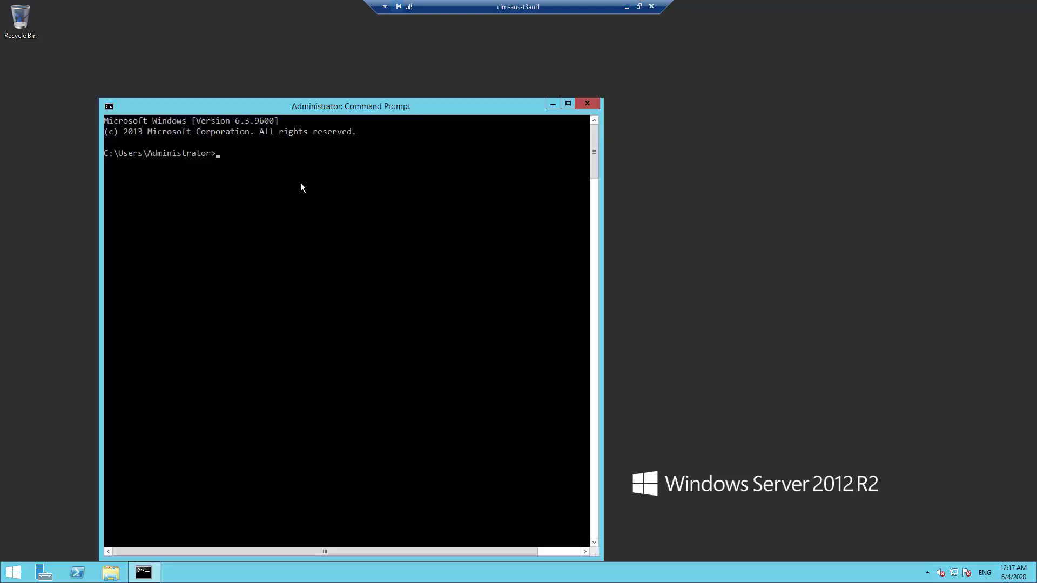
Stop the csr process with tssh and check the server process status.
type("tssh process stop csr")
key("Return")
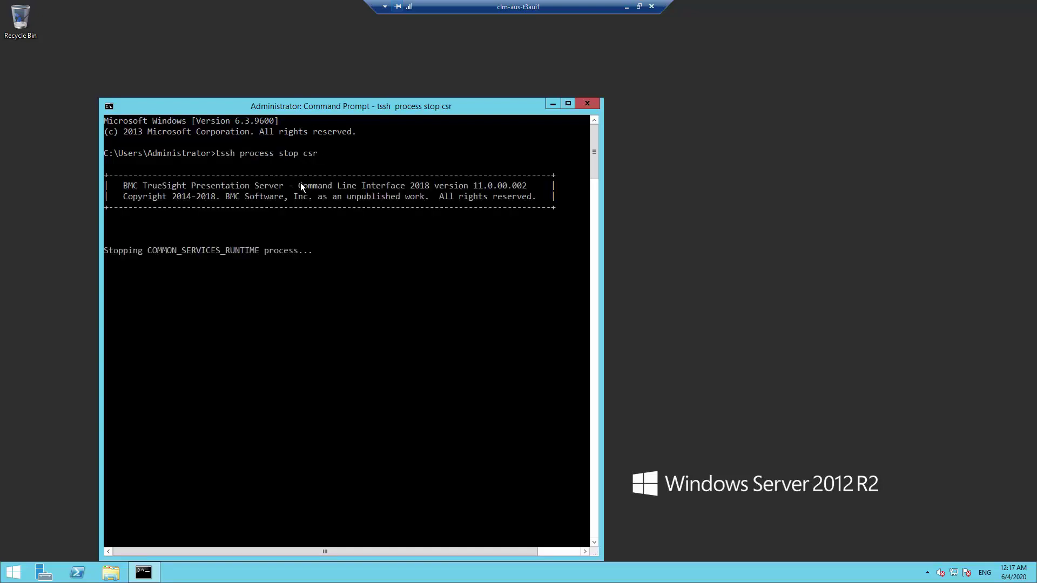
type("tssh serv")
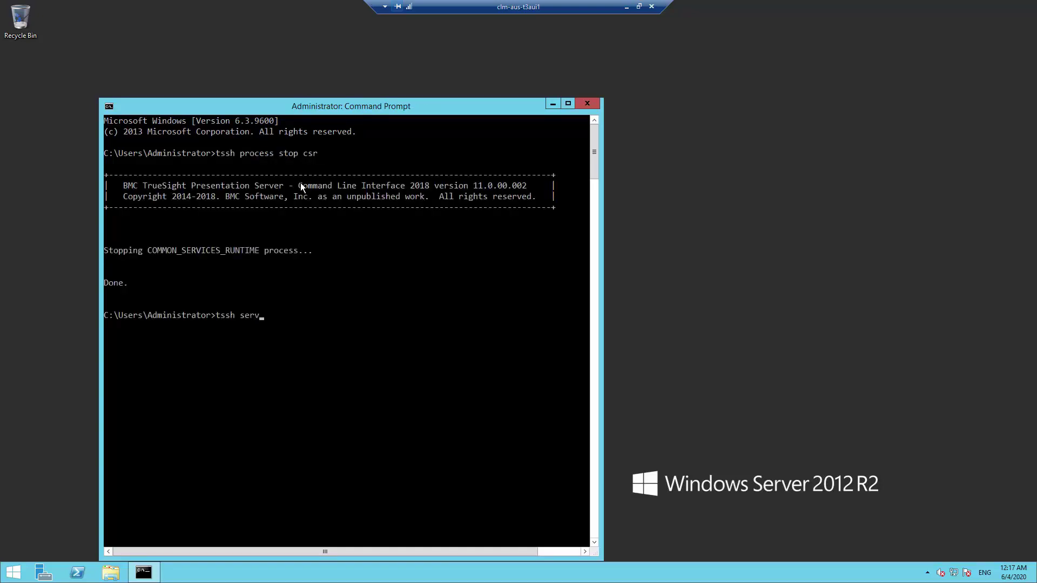
type("er stat")
type("us")
key("Return")
Set EVENT_TIME_TRACKED_1 to 0 and confirm it in the properties list.
type("tssh properties list | findstr EVENT_TIME_TRACKED")
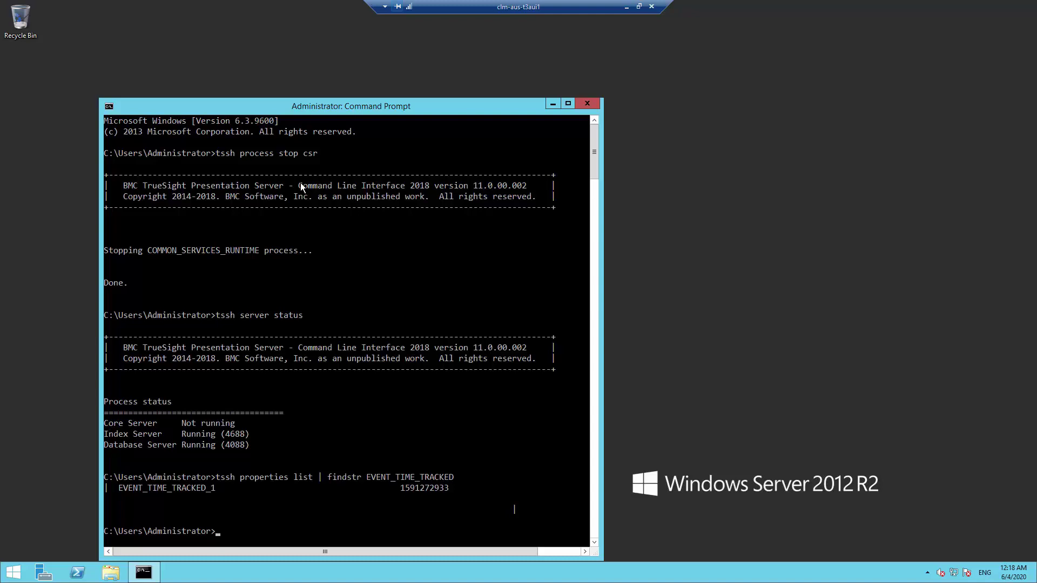
type("tssh properties set EVENT_TIME_TRACKED_1 0")
key("Return")
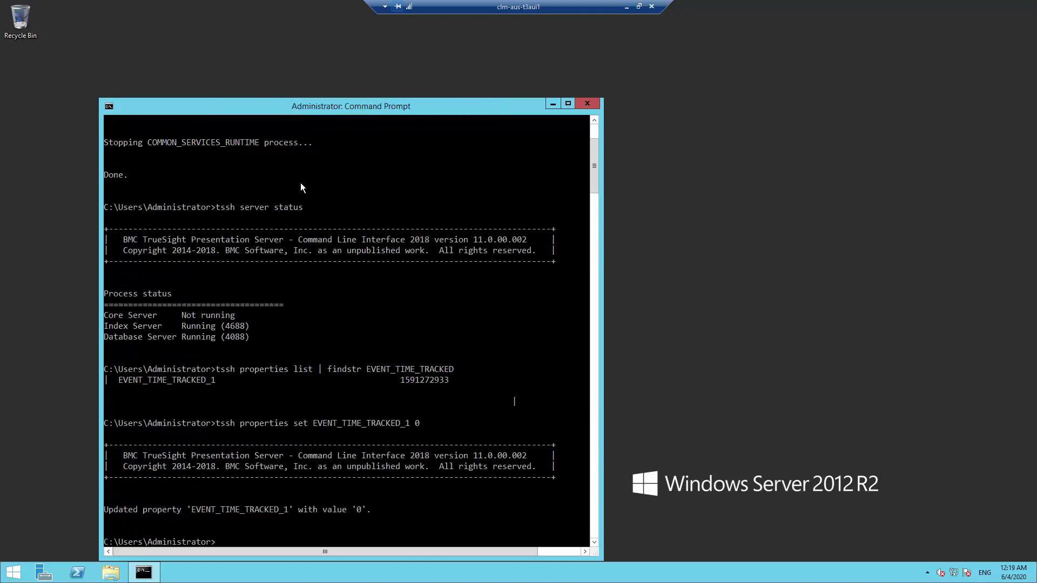
key("Up")
key("Up")
key("Return")
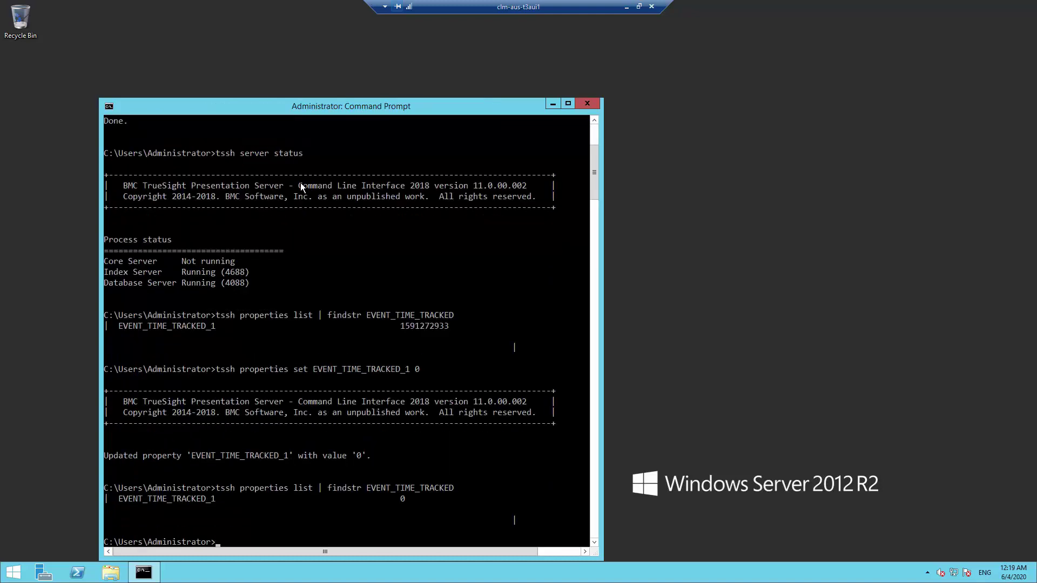
Stop the Presentation Server and confirm all processes show Not running.
type("tssh server stop")
key("Return")
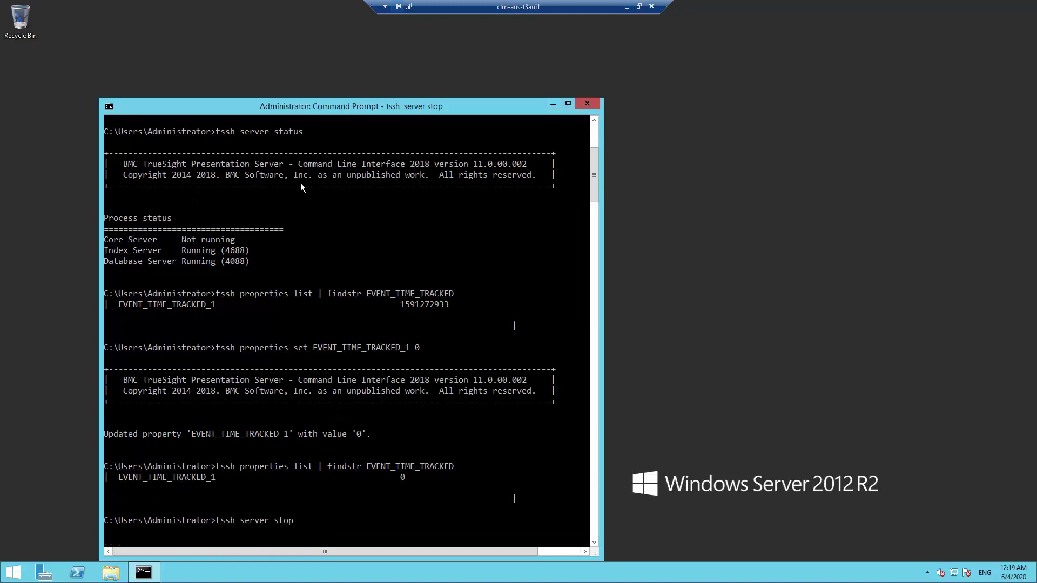
type("tssh server status")
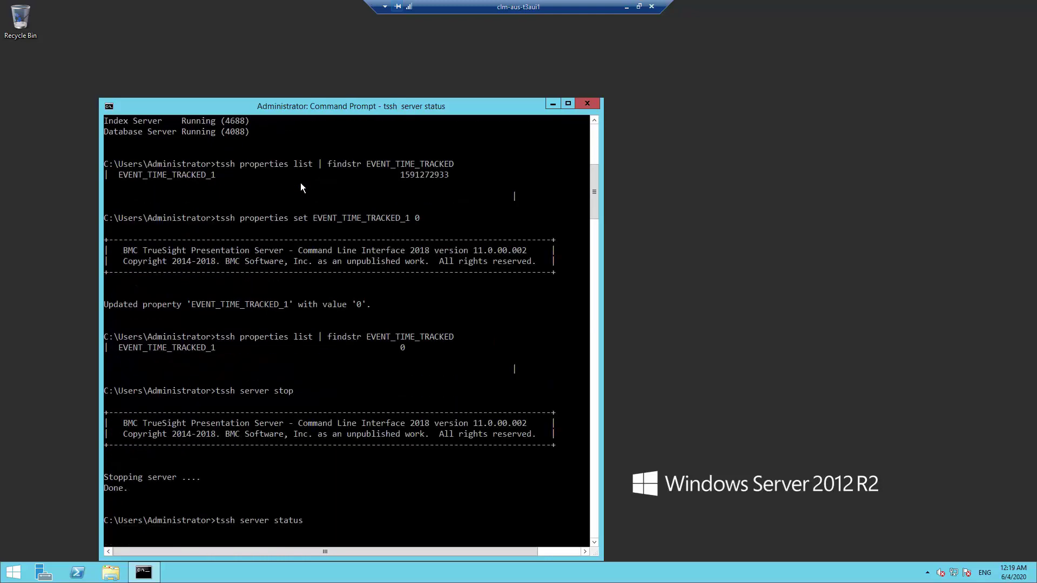
key("Return")
Browse to C:\Program Files\BMC Software\TrueSightPServer\truesightpserver\modules\elasticsearch.
key("super+e")
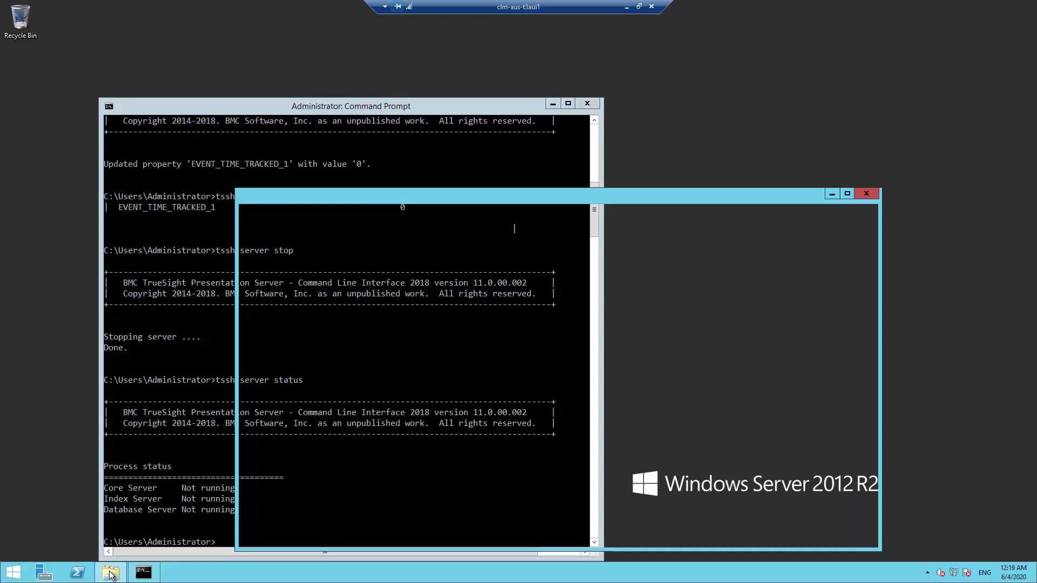
double_click(497, 348)
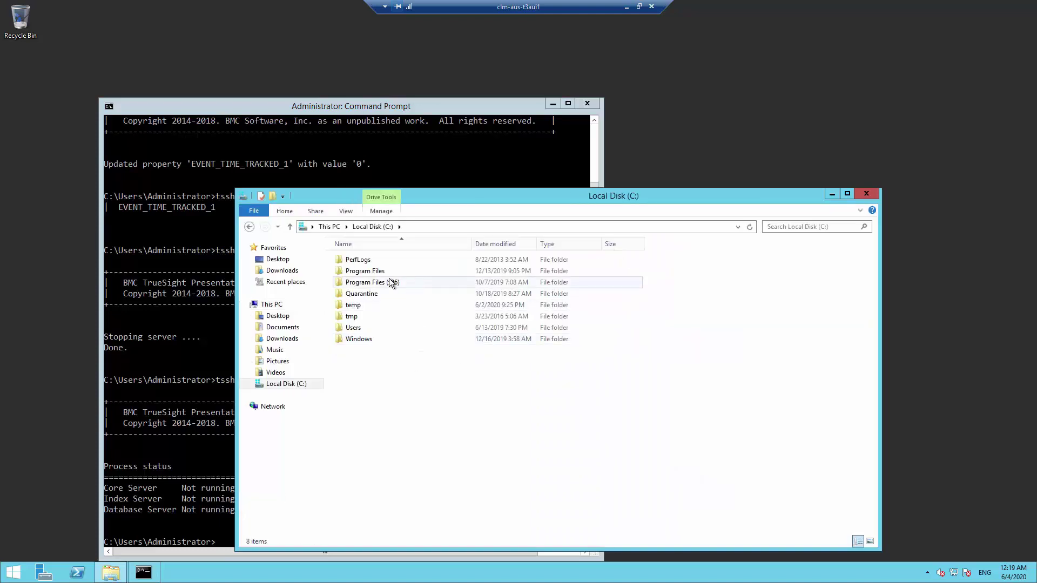
double_click(385, 273)
double_click(373, 260)
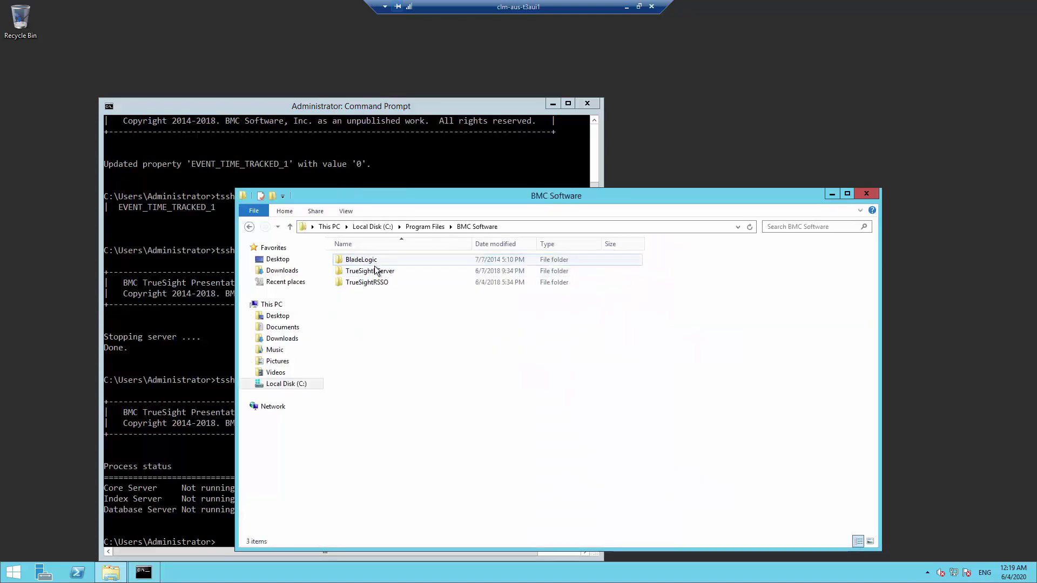
double_click(377, 271)
double_click(374, 273)
double_click(365, 337)
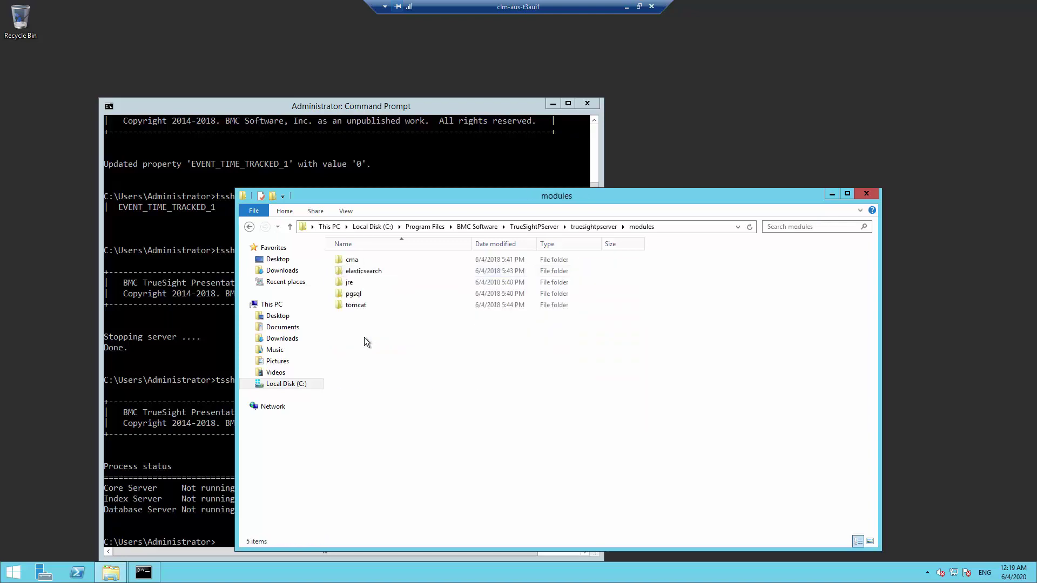
left_click(362, 265)
double_click(363, 270)
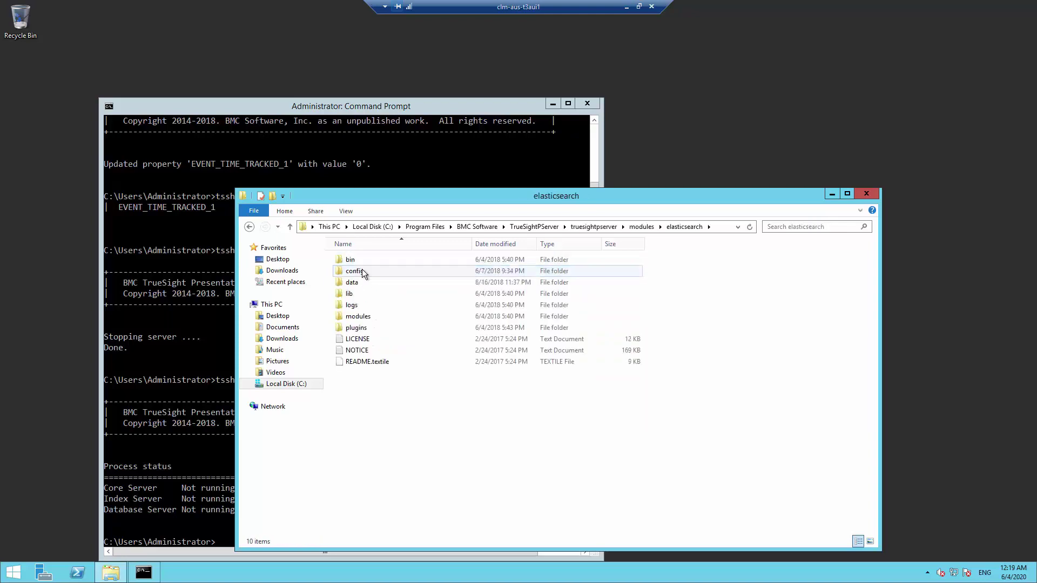
Rename the data folder to data_backup.
left_click(355, 285)
right_click(355, 286)
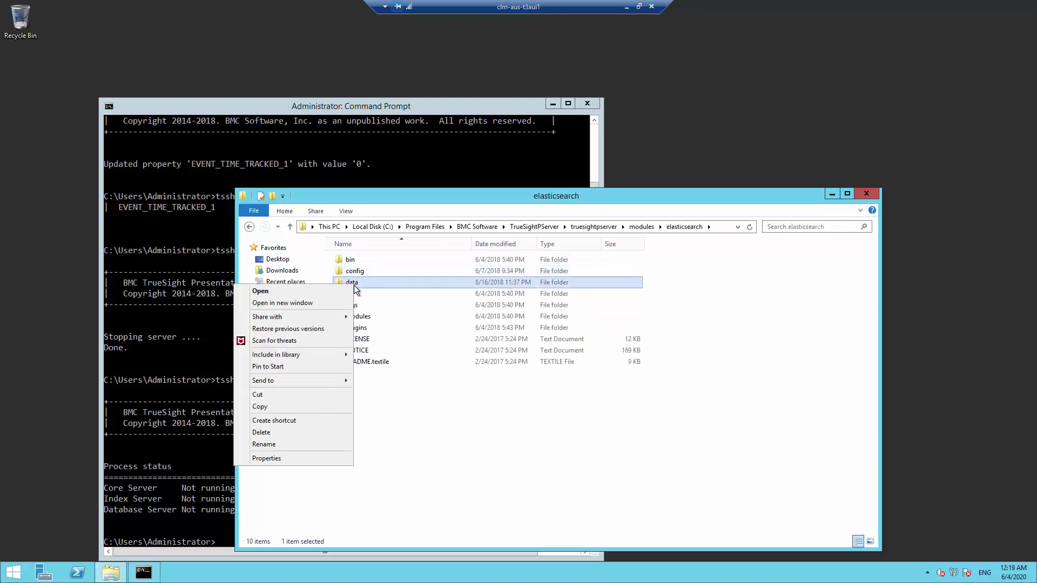
left_click(276, 444)
key("End")
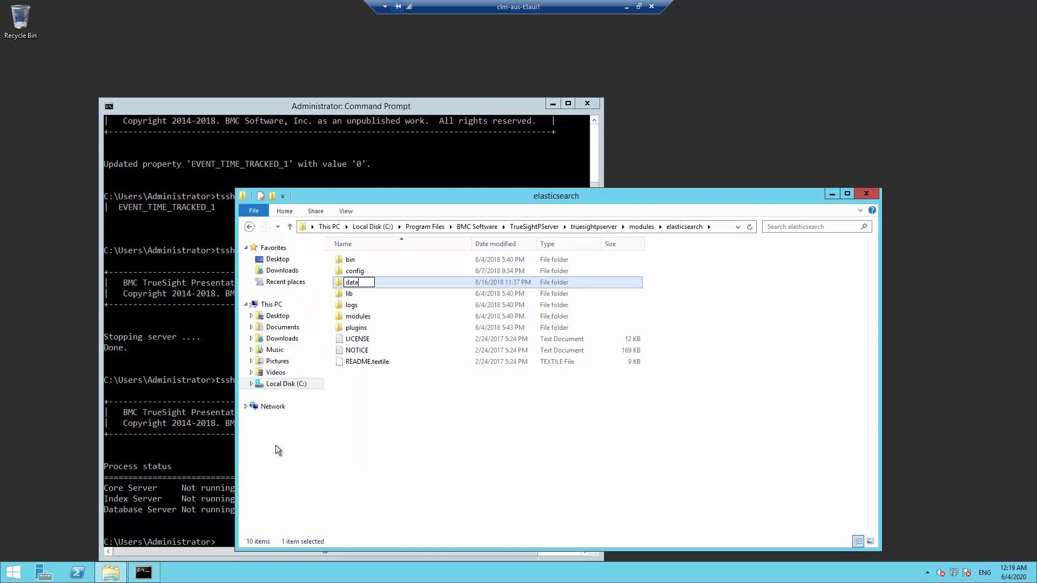
type("_backup")
key("Return")
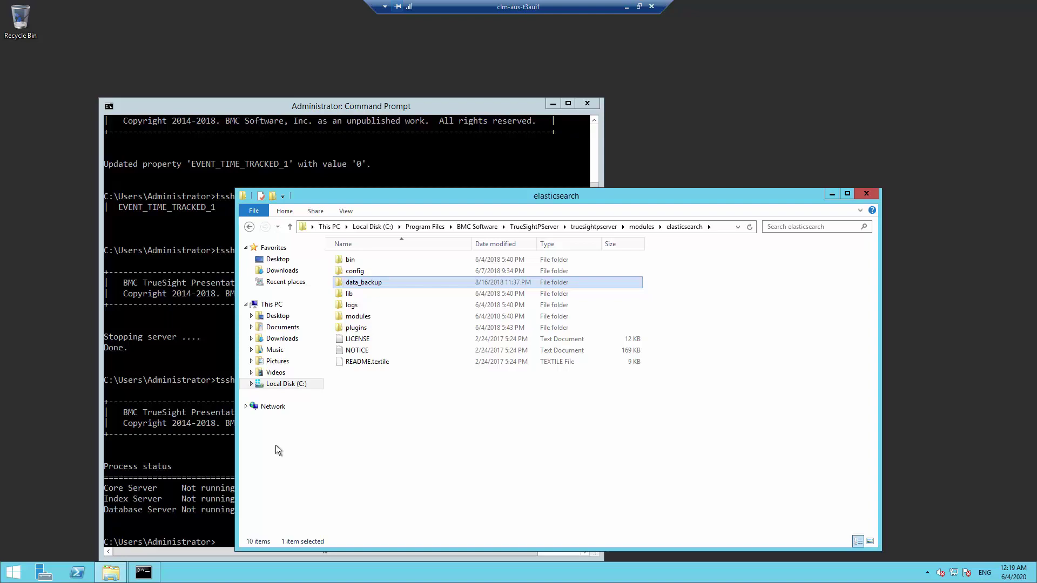
Back in the console, run tssh server start to bring the Presentation Server up.
left_click(831, 194)
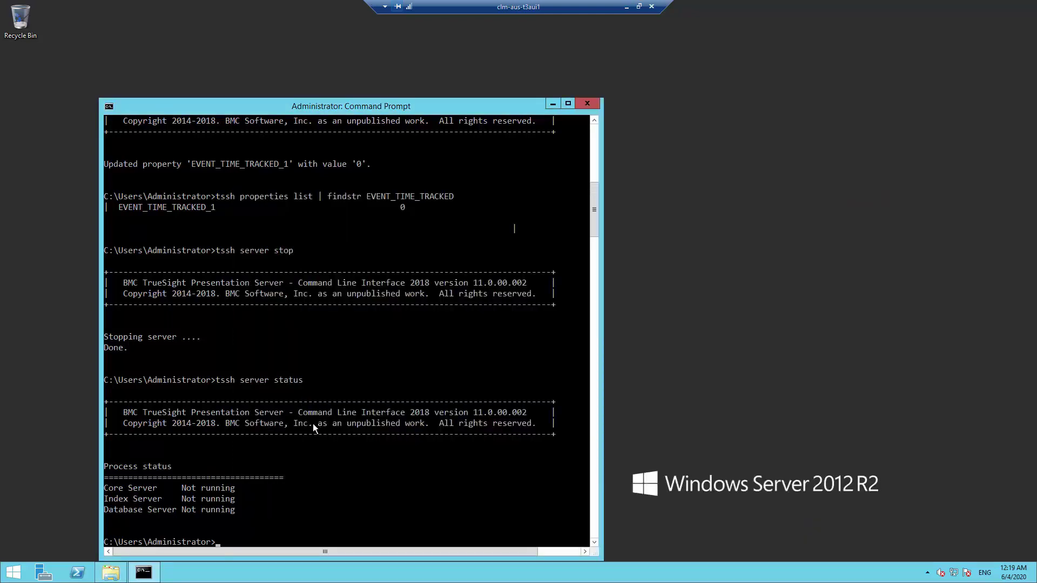
type("tssh server start")
key("Return")
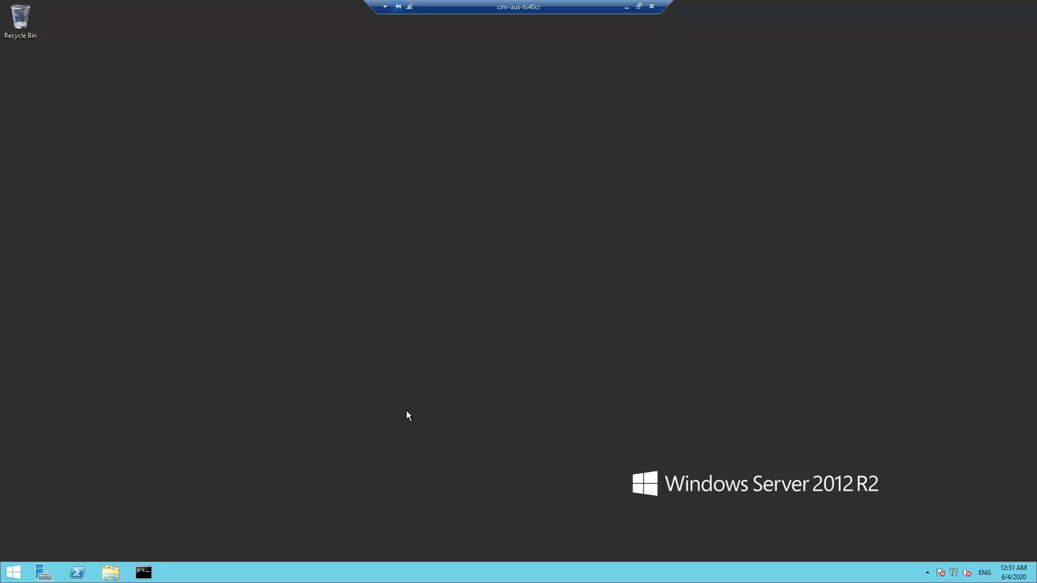
On the second server, check tssh server status, then run tssh event reinitialize and confirm with Y.
left_click(144, 572)
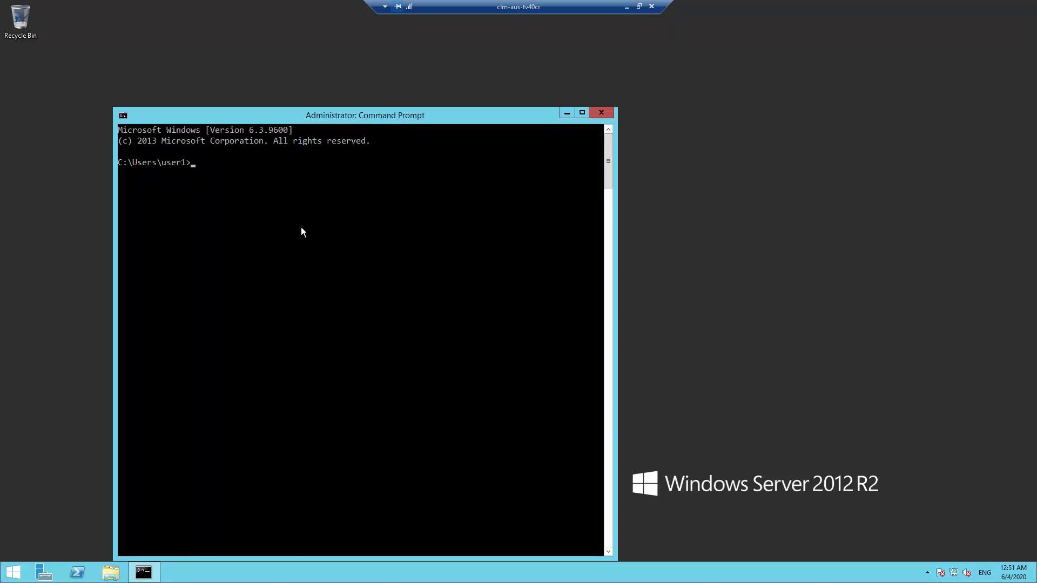
type("tssh server status")
key("Return")
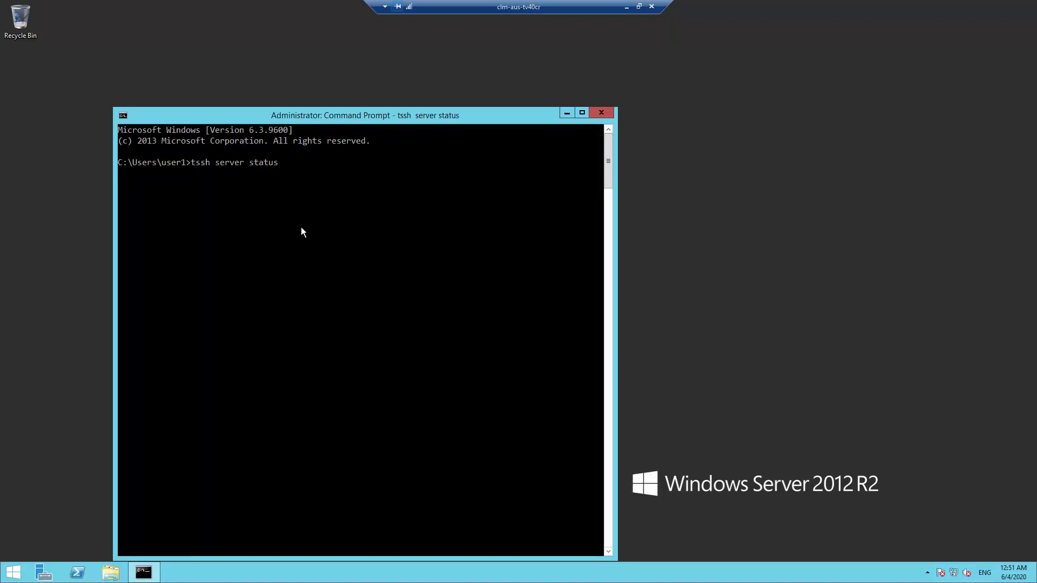
type("tssh event reinitialize")
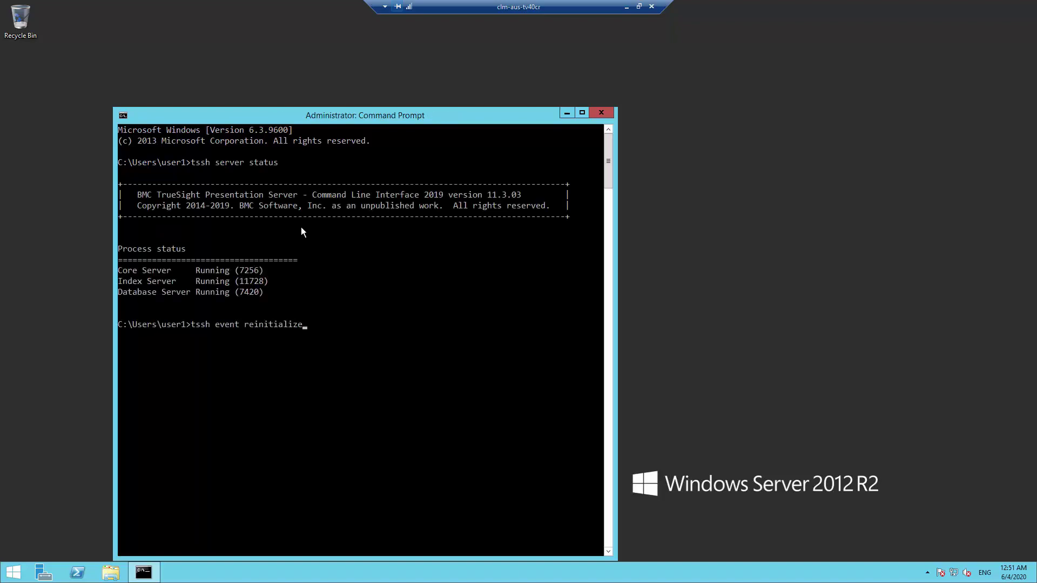
key("Return")
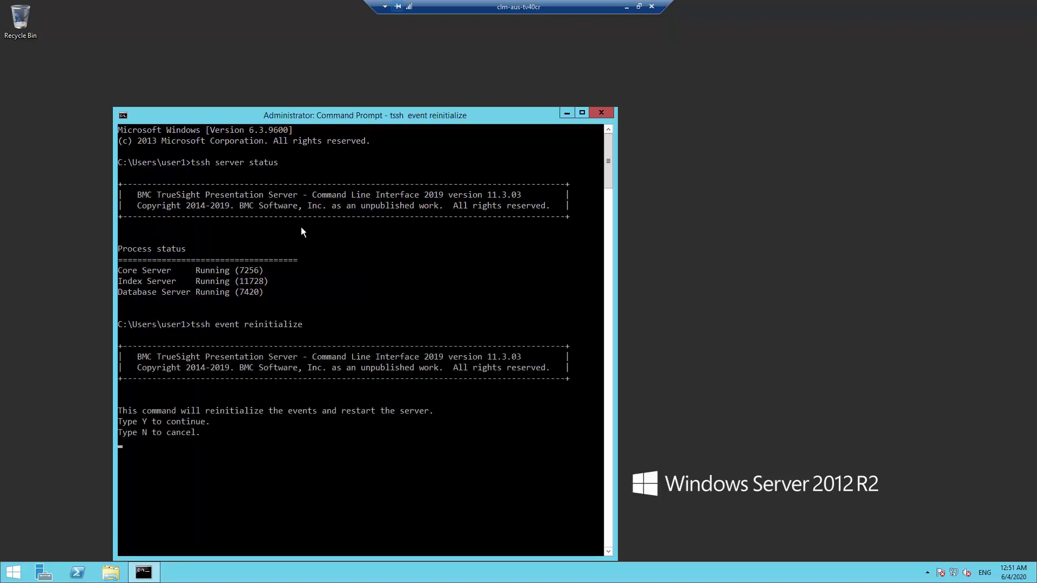
type("Y")
key("Return")
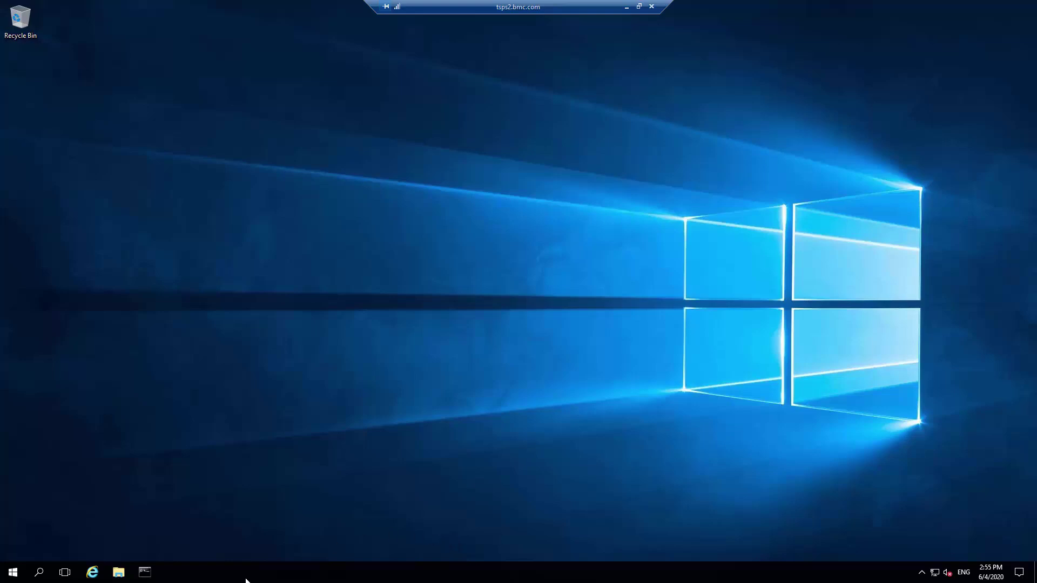
On tsps2, run tssh ha status and copy the line showing the node is Standby.
left_click(145, 572)
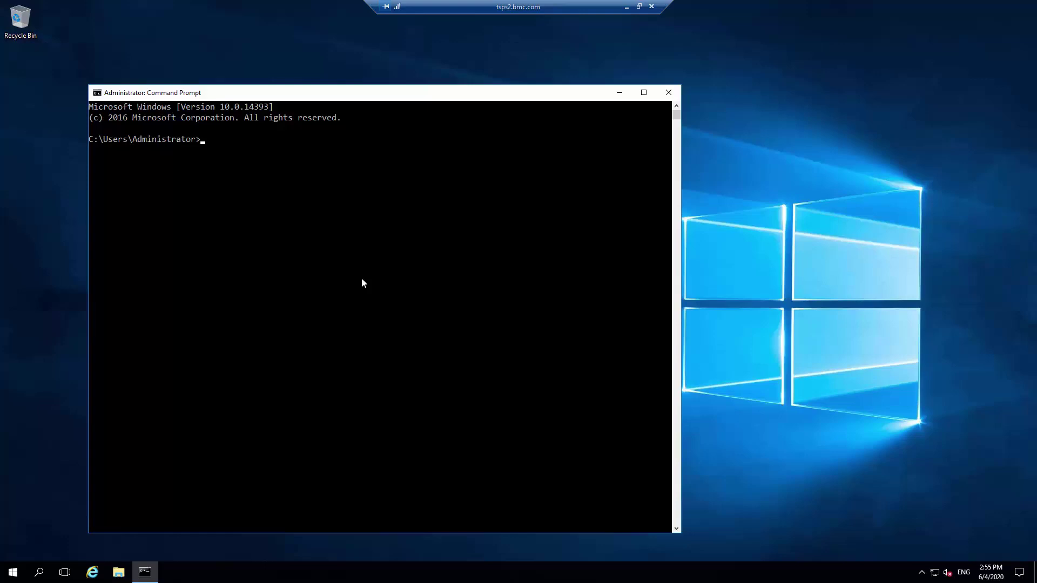
type("tssh ha status")
key("Return")
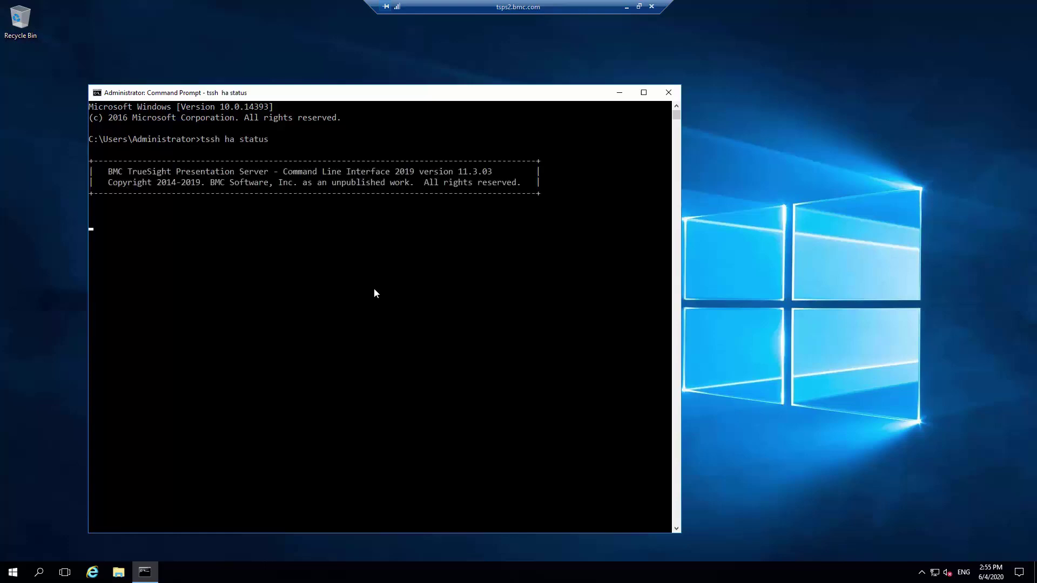
left_click_drag(90, 247, 214, 252)
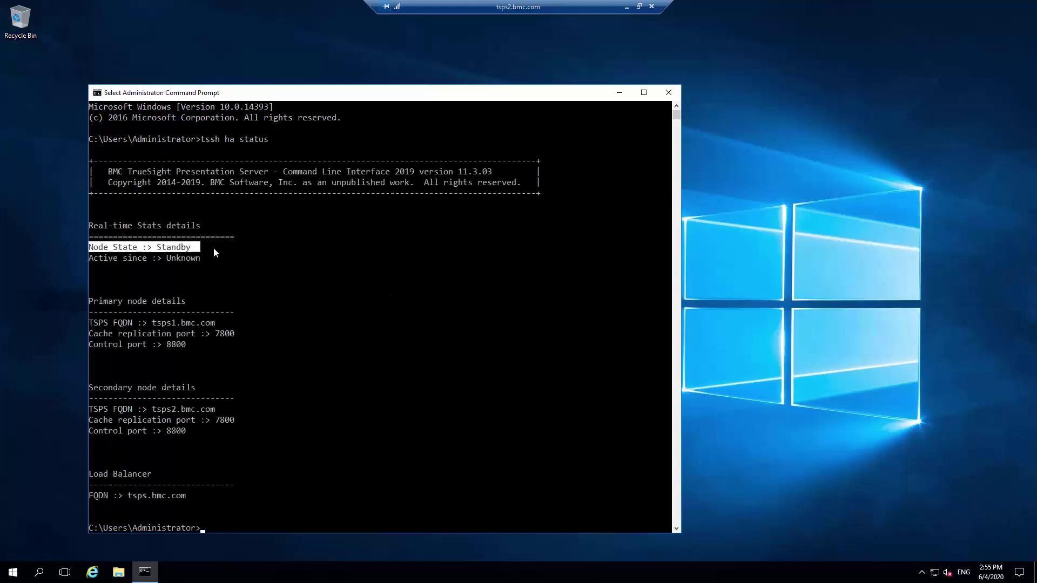
right_click(291, 266)
Run tssh event reinitialize on the standby node and confirm with Y.
type("tssh event reinitialize")
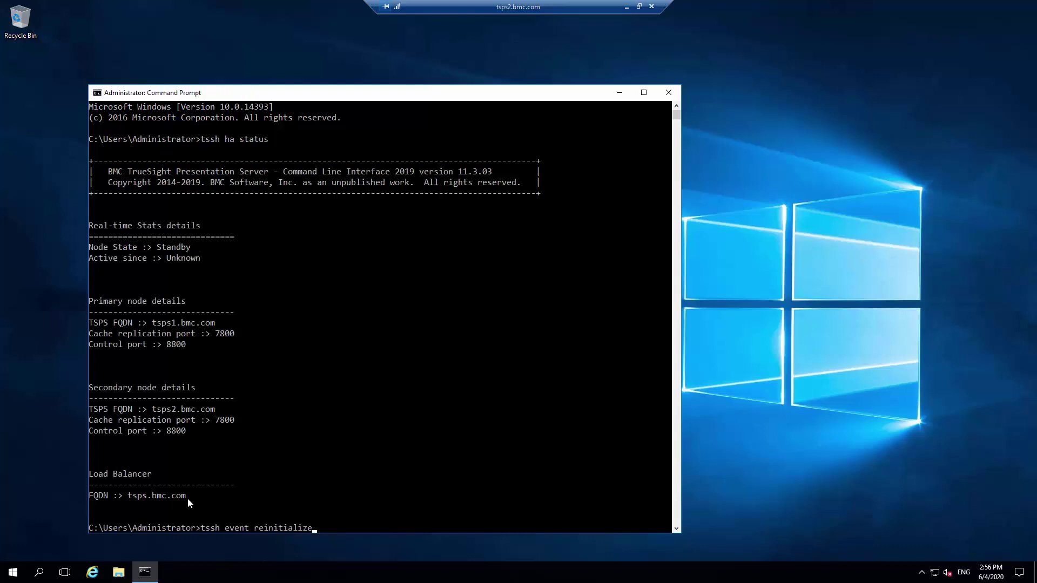
key("Return")
type("Y")
key("Return")
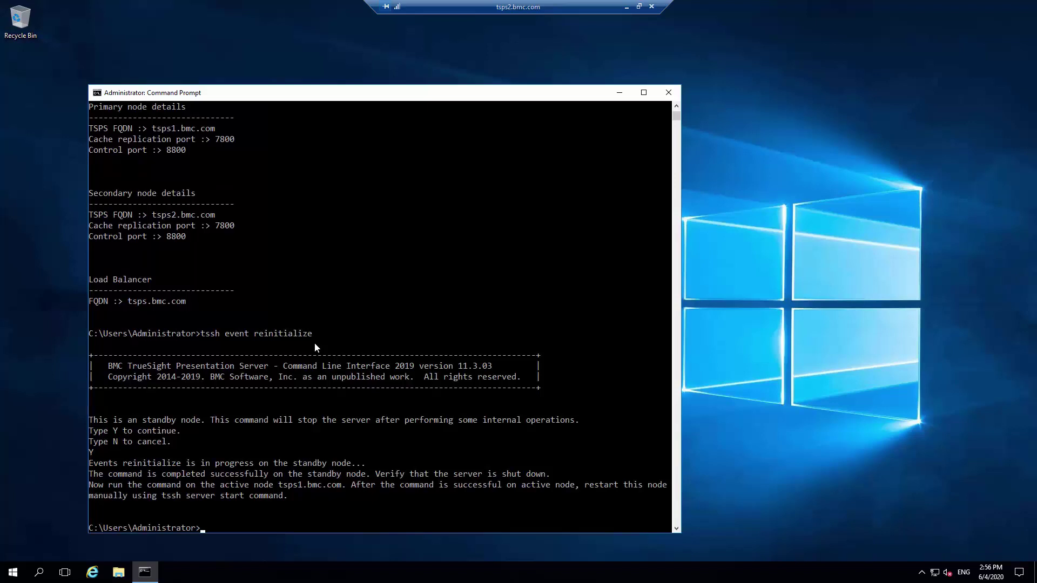
On the tsps1 session, run tssh event reinitialize and confirm with Y.
left_click(625, 7)
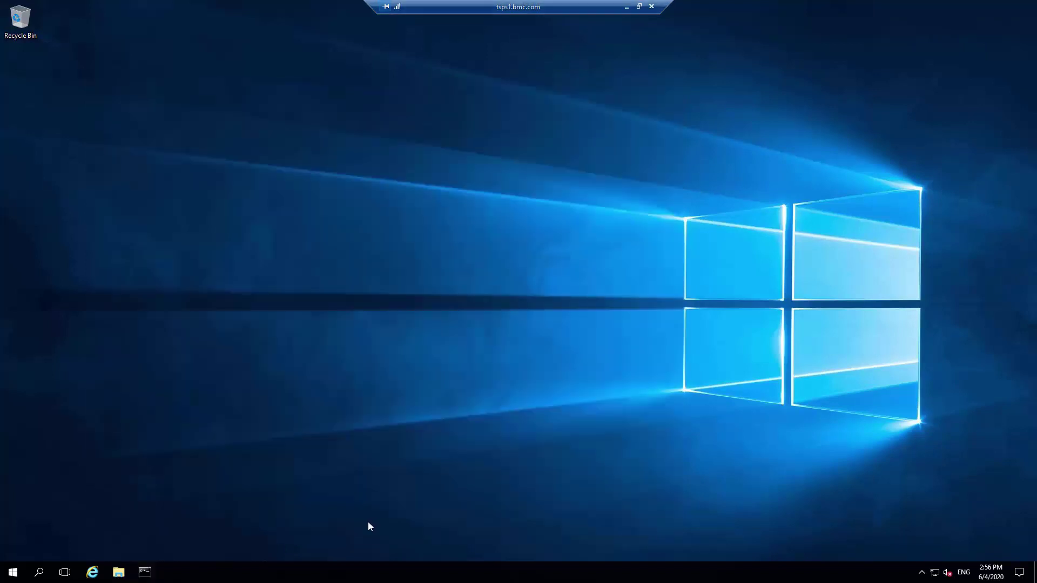
left_click(144, 571)
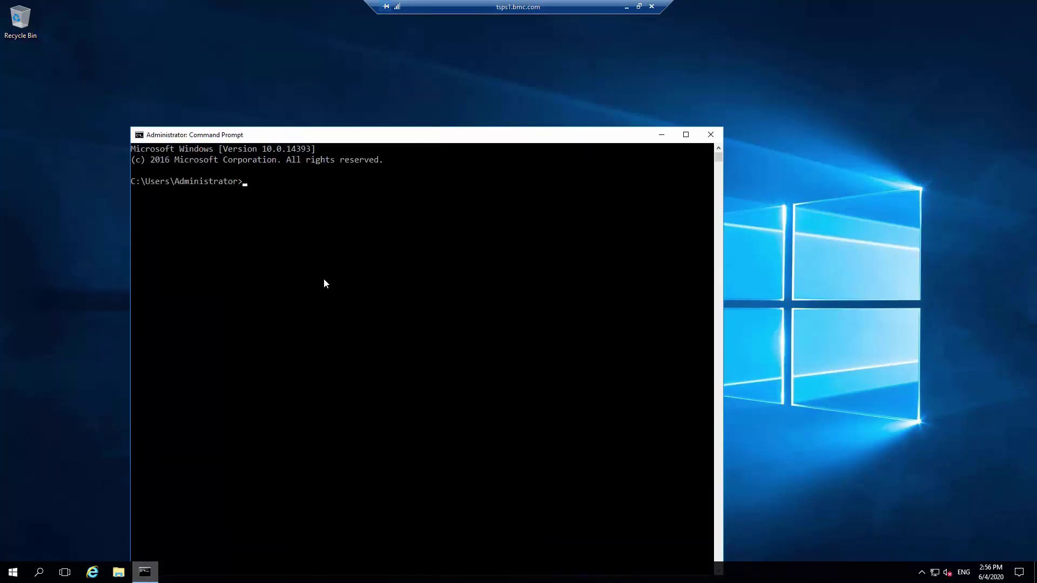
type("tssh event reinitialize")
key("Return")
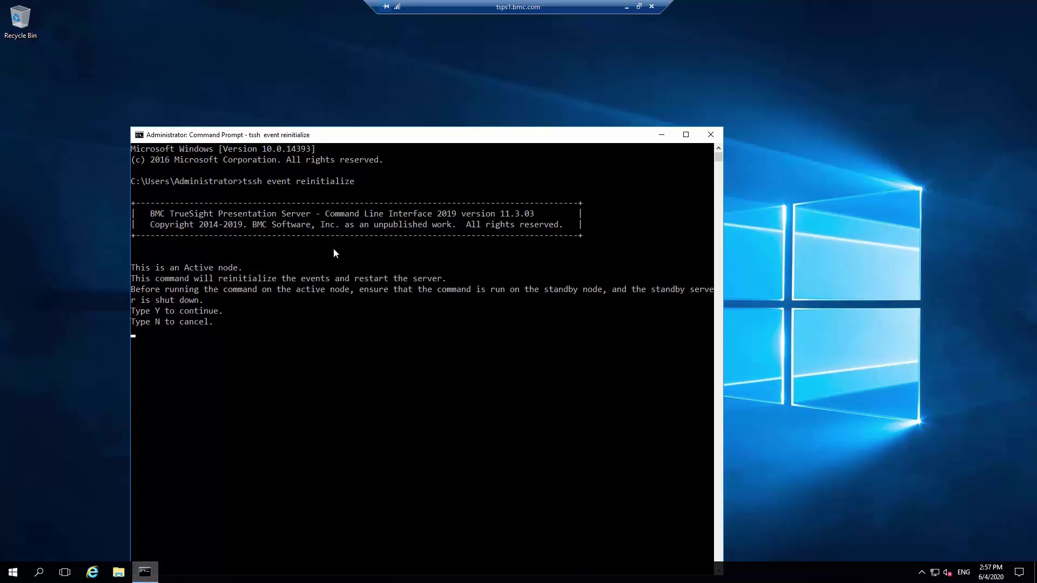
type("Y")
key("Return")
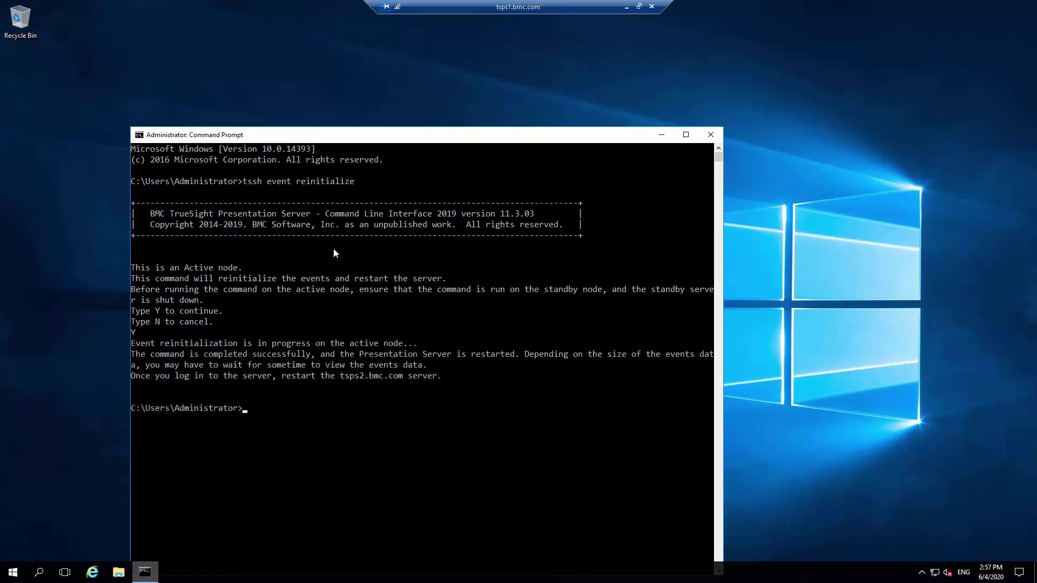